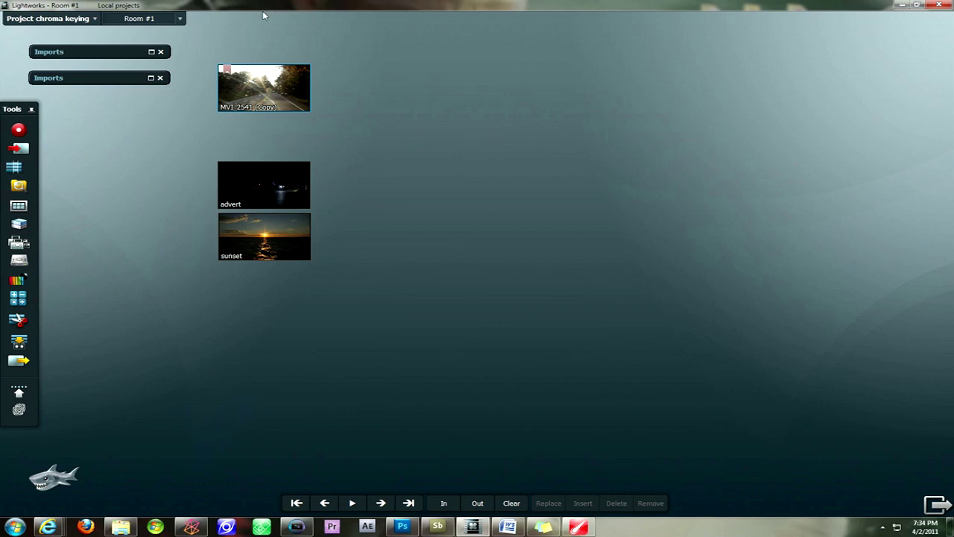
Start a fresh empty Edit #5 from the Tools panel's new edit icon.
mouse_move(276, 85)
mouse_move(275, 251)
Create the new edit, fill it with MVI_2541 (Copy) on V1, A1 and A2, and preview it.
click(15, 169)
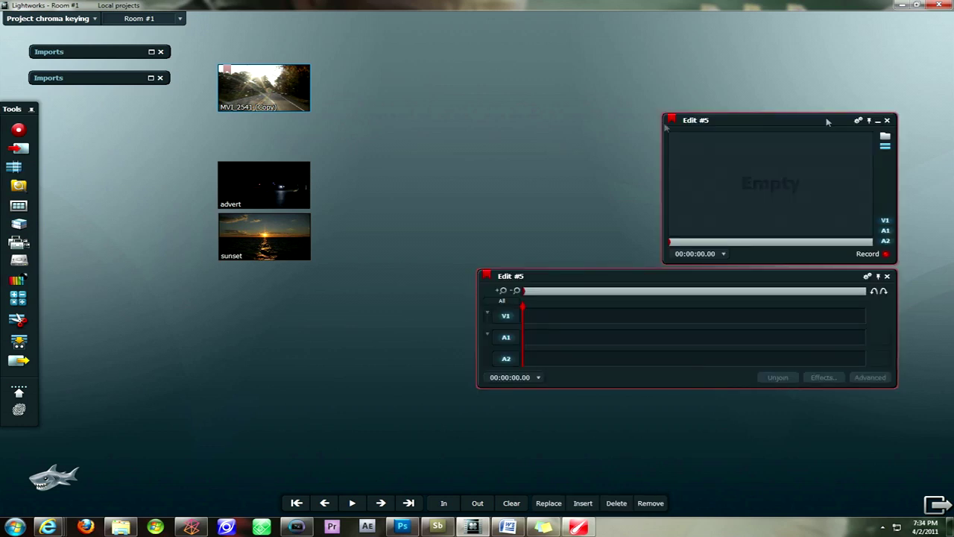
drag(257, 89, 735, 179)
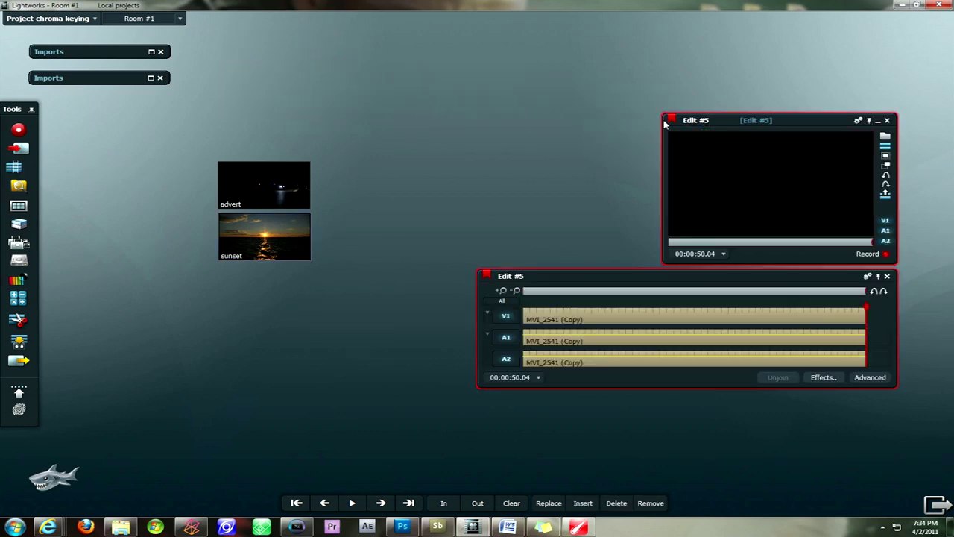
click(545, 291)
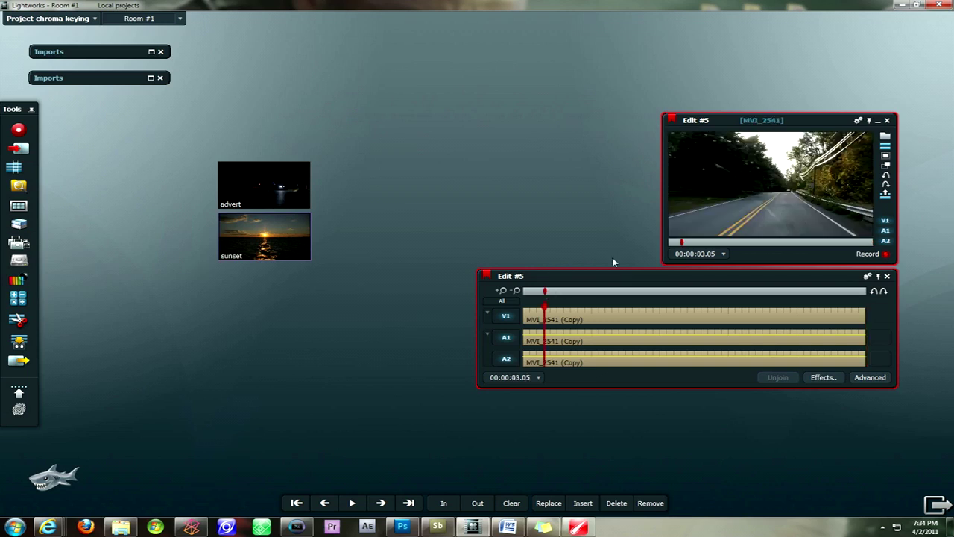
click(715, 293)
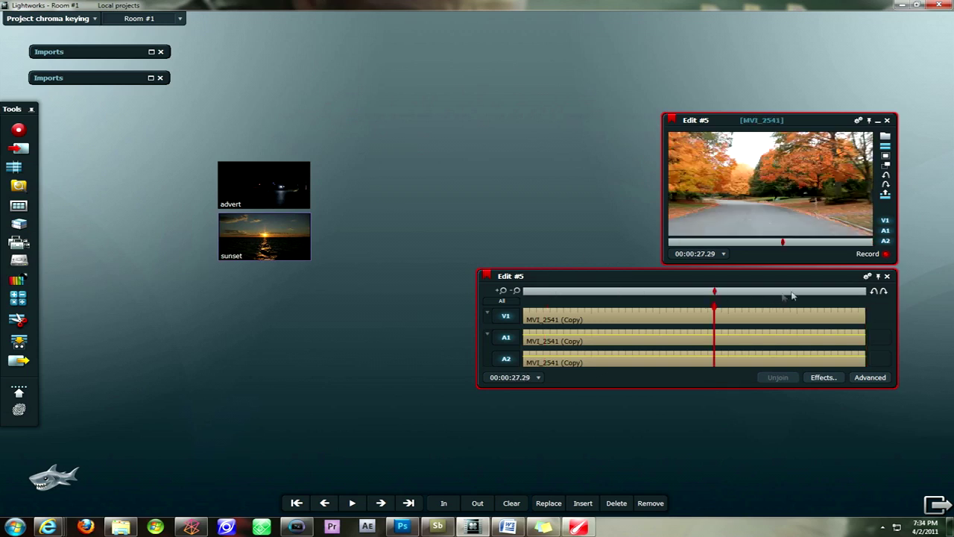
click(782, 293)
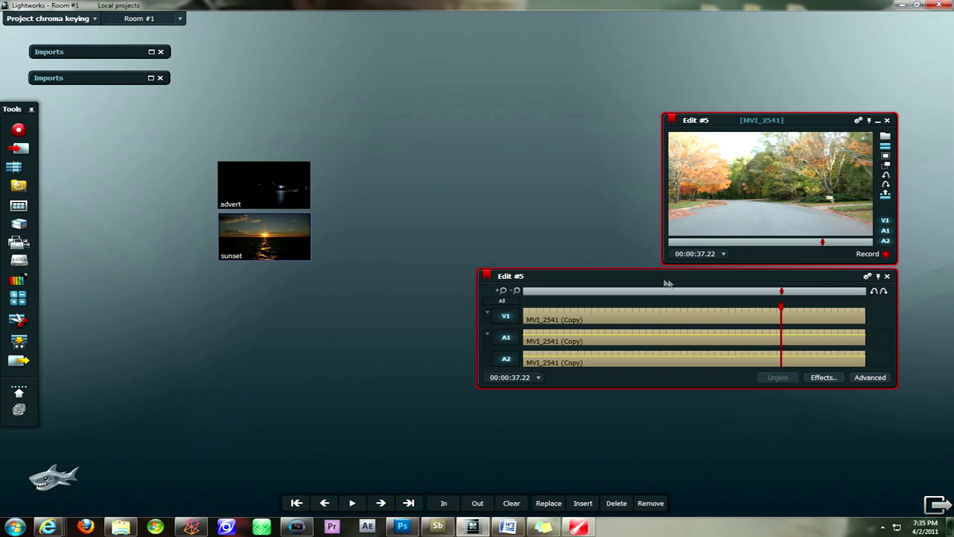
mouse_move(297, 234)
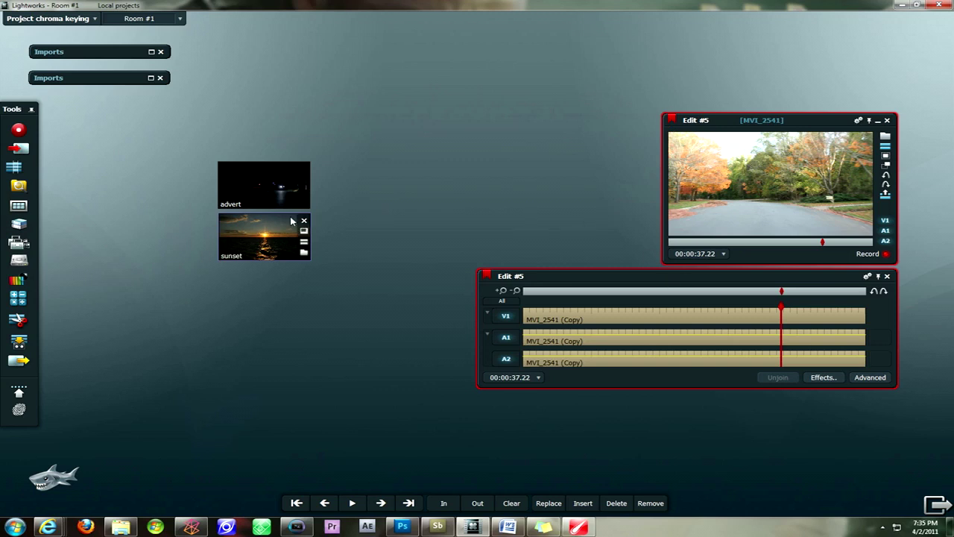
click(555, 292)
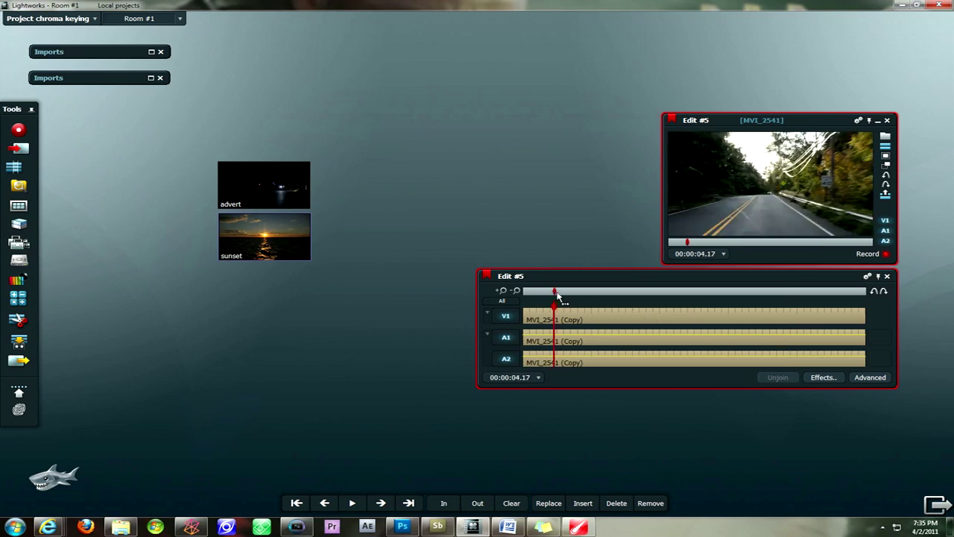
Scrub the driving clip from its start to just past 14 seconds.
click(572, 293)
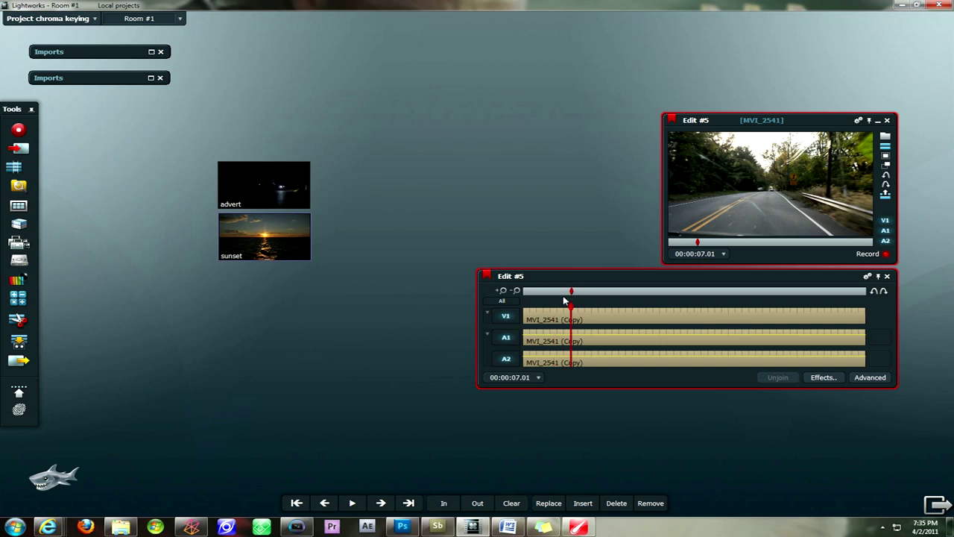
click(525, 293)
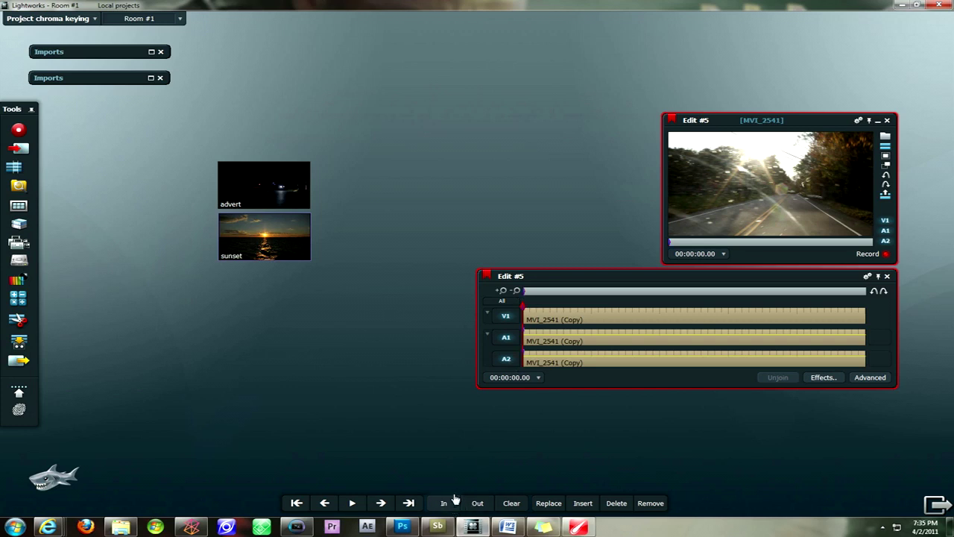
click(578, 293)
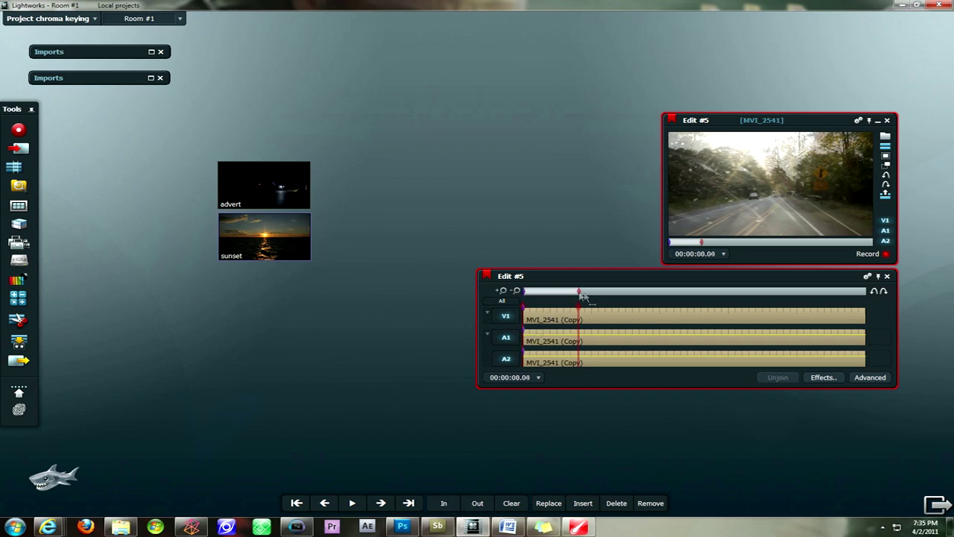
click(621, 293)
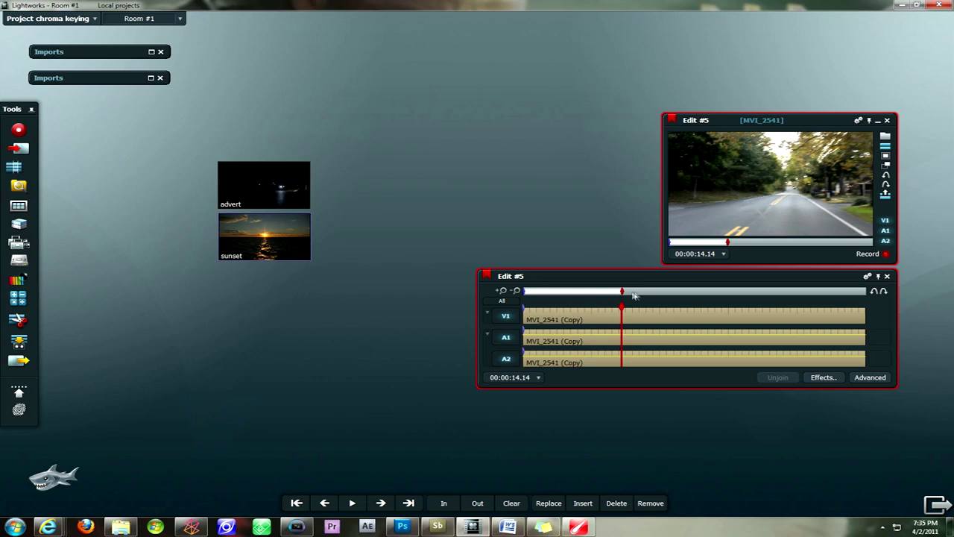
click(633, 293)
click(624, 292)
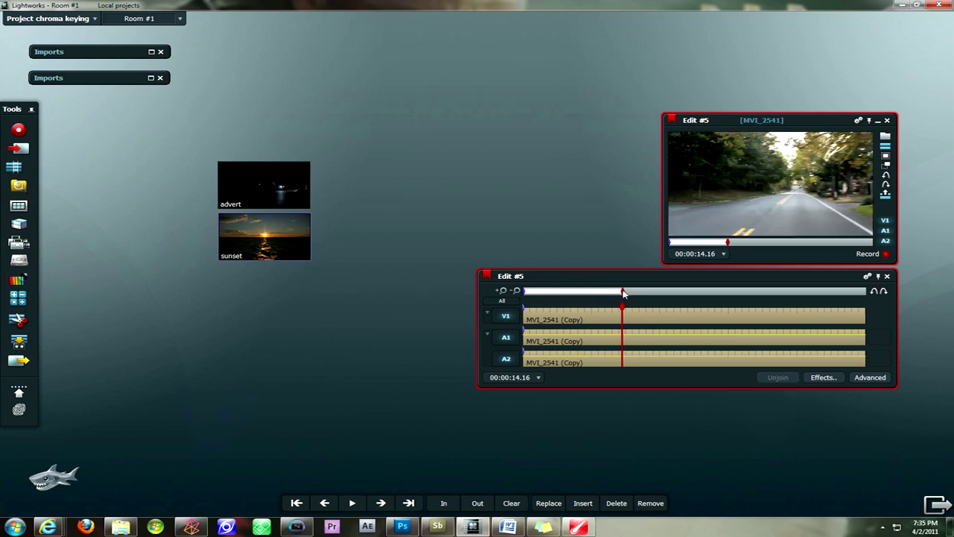
Step back frame by frame to 00:00:14.05 and review the 339-frame marked section.
click(322, 504)
click(323, 505)
click(323, 504)
click(323, 504)
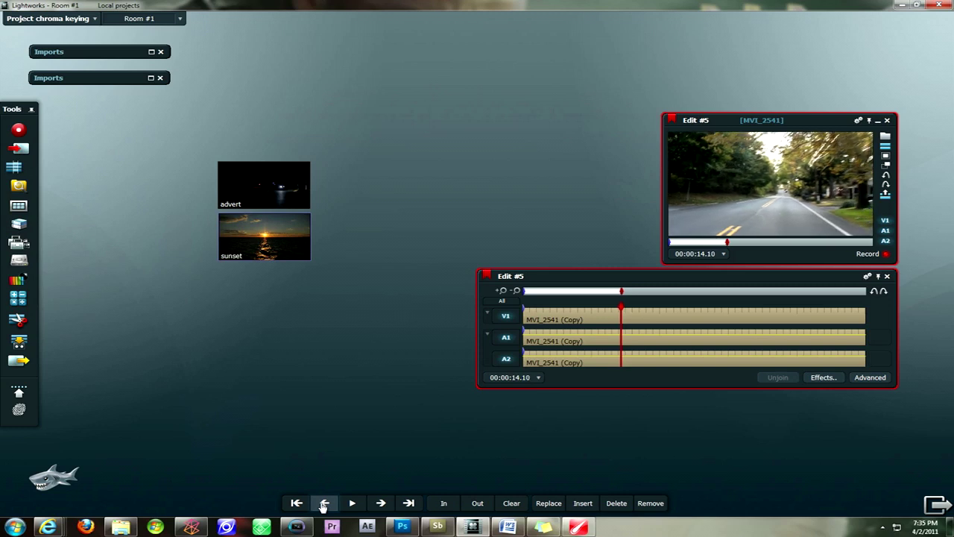
click(323, 504)
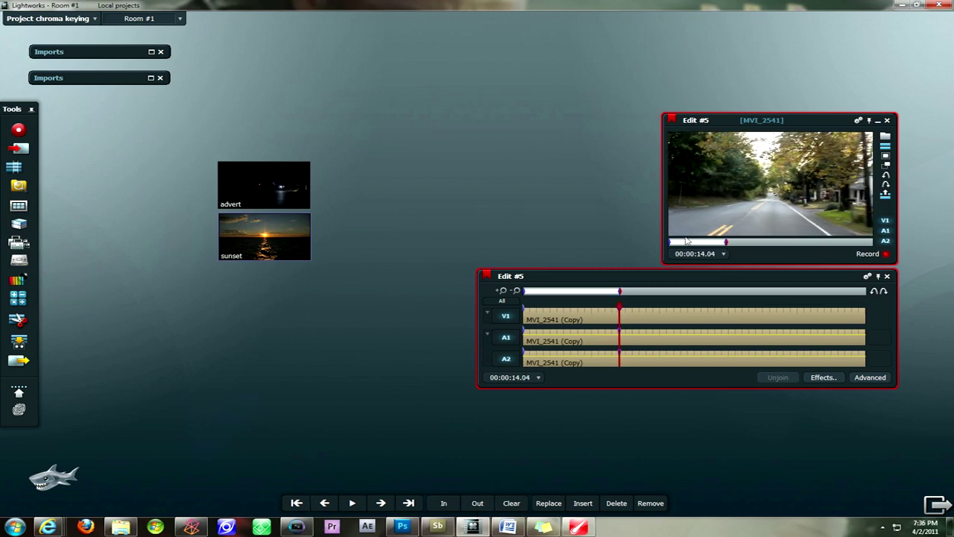
click(667, 292)
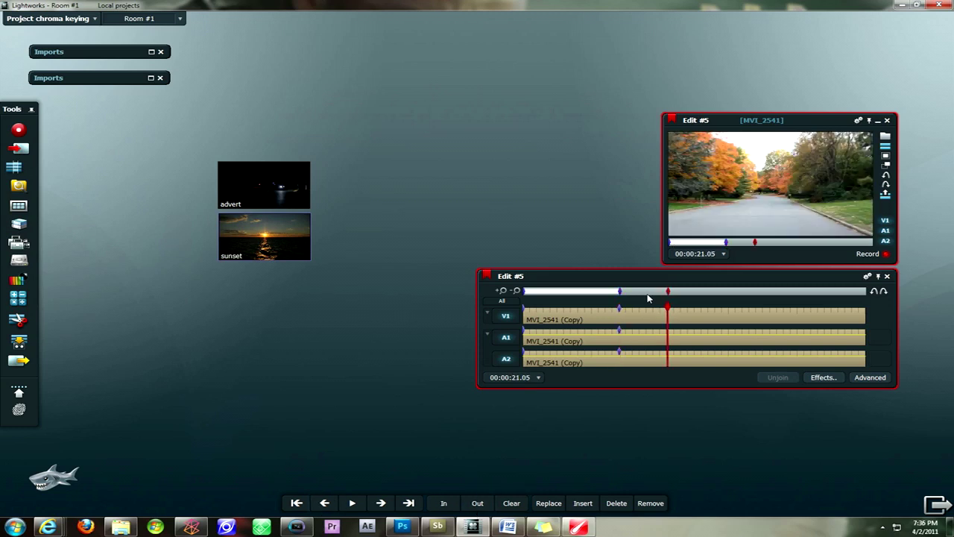
click(570, 292)
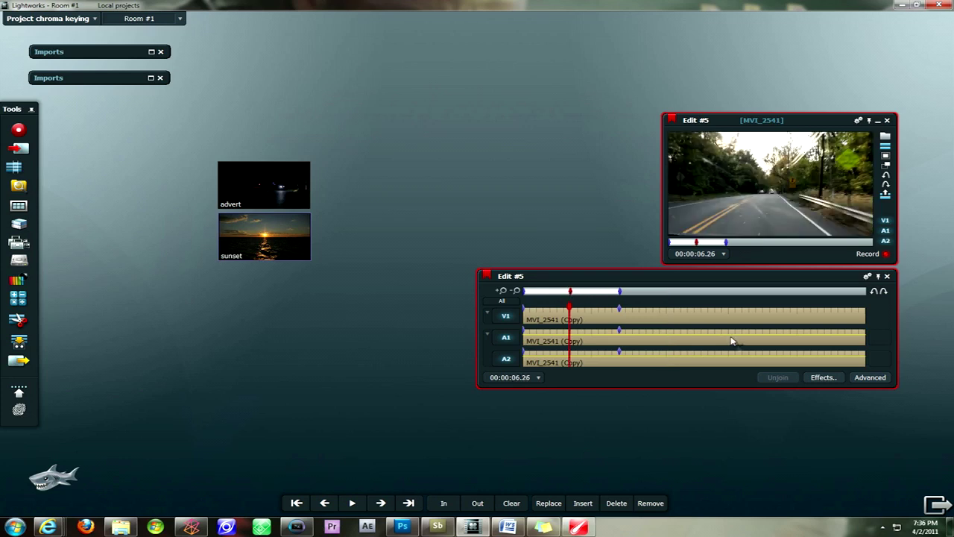
click(820, 377)
Add a Video: Keying Image Key effect to the marked section, loading sunset.png as its image.
click(218, 118)
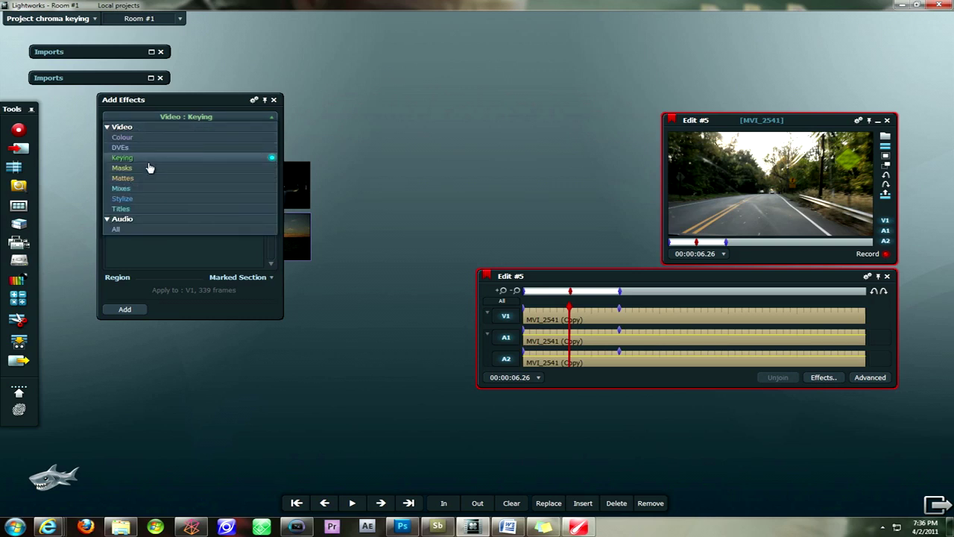
click(152, 158)
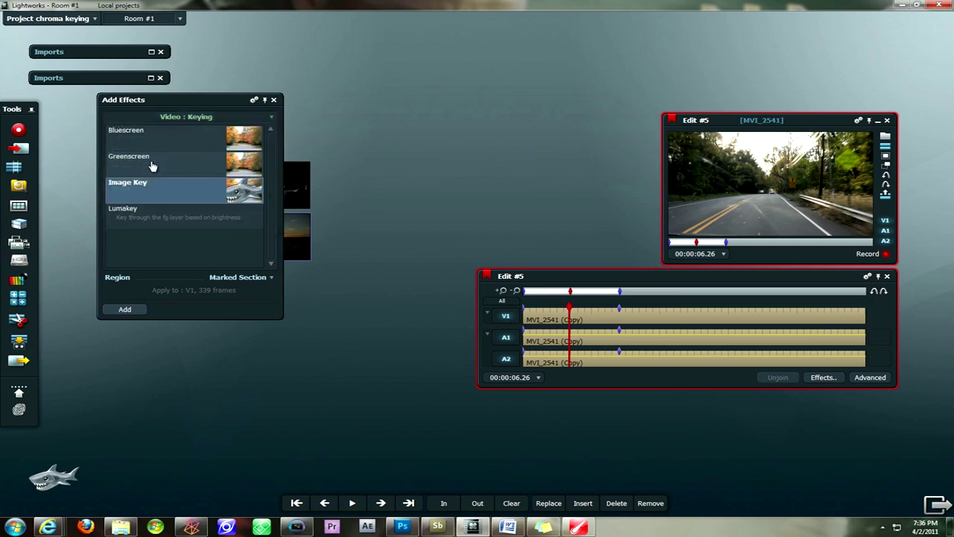
click(128, 312)
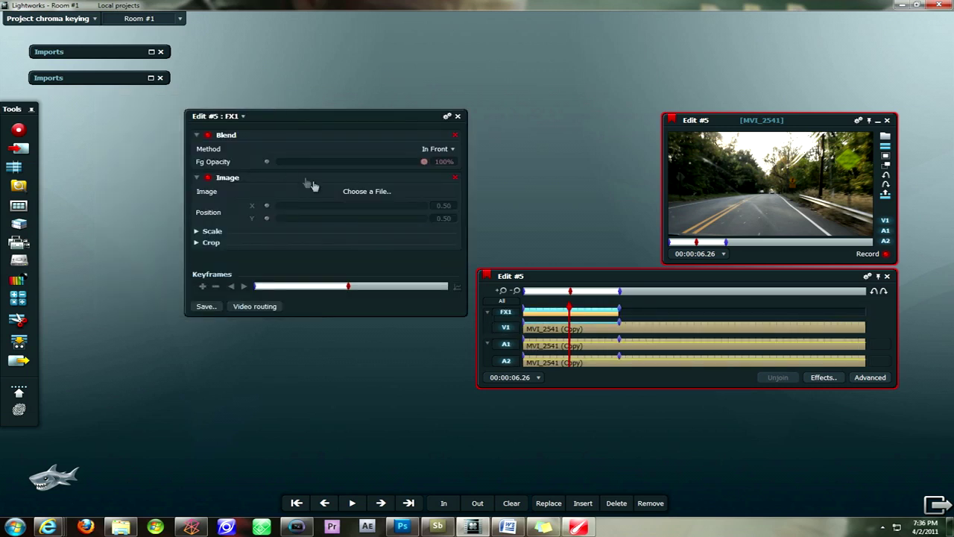
click(336, 193)
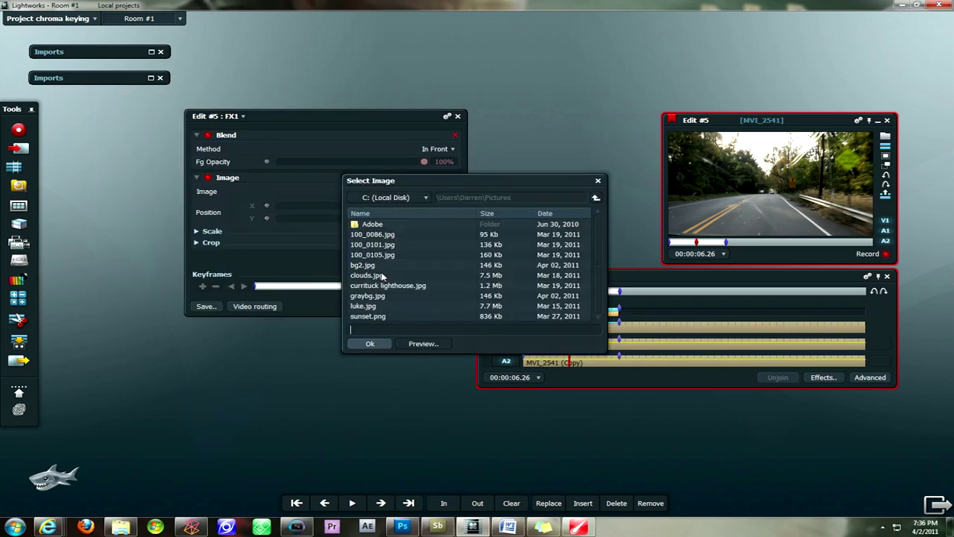
click(370, 316)
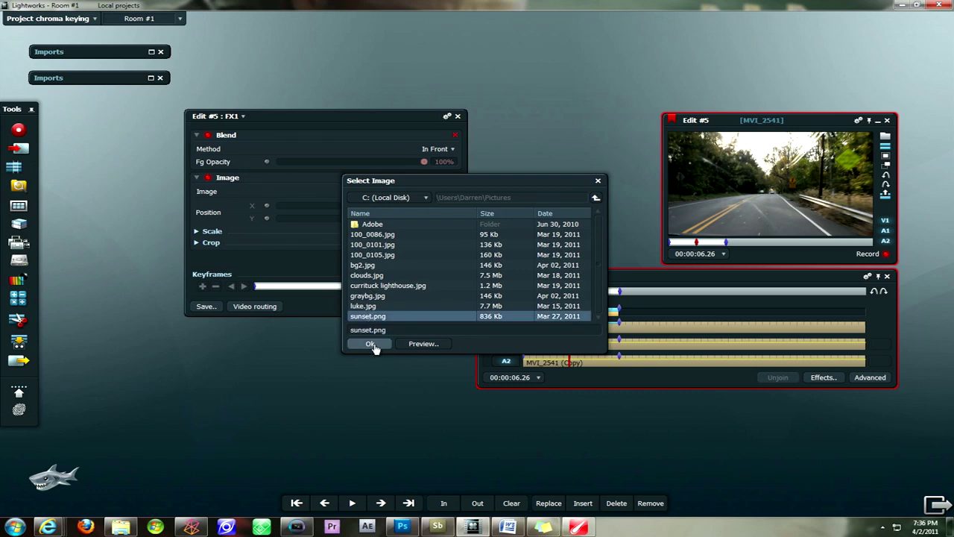
click(371, 344)
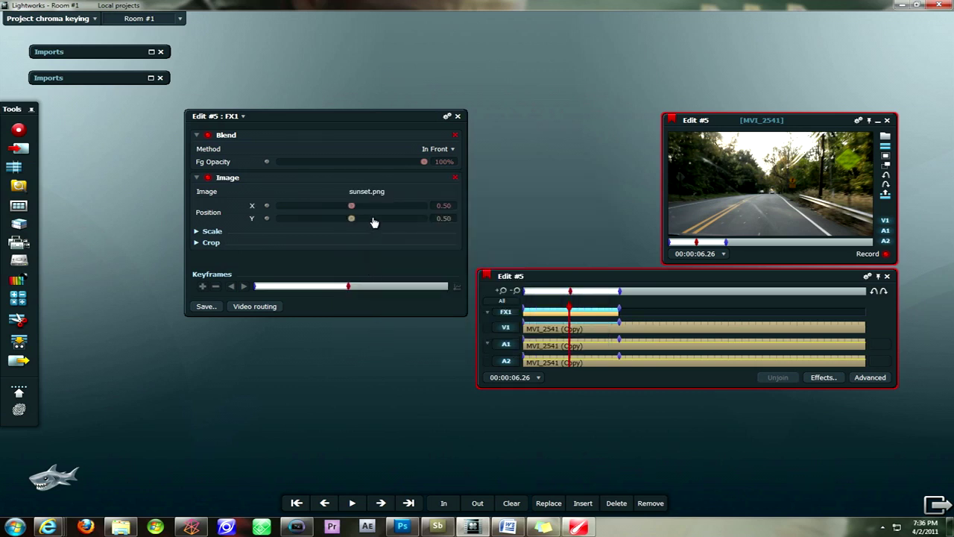
Preview the sunset overlay and set its horizontal position to 0.45.
click(742, 183)
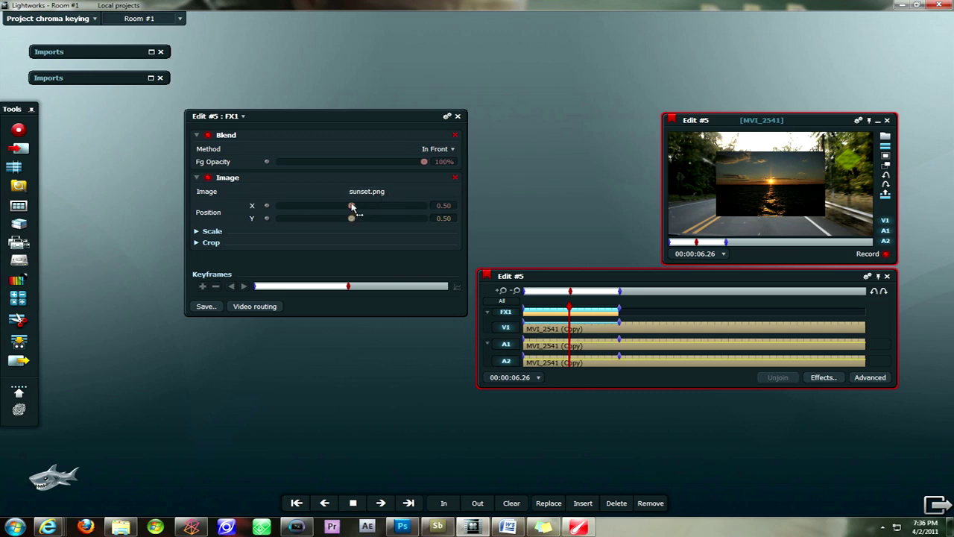
drag(354, 207, 353, 212)
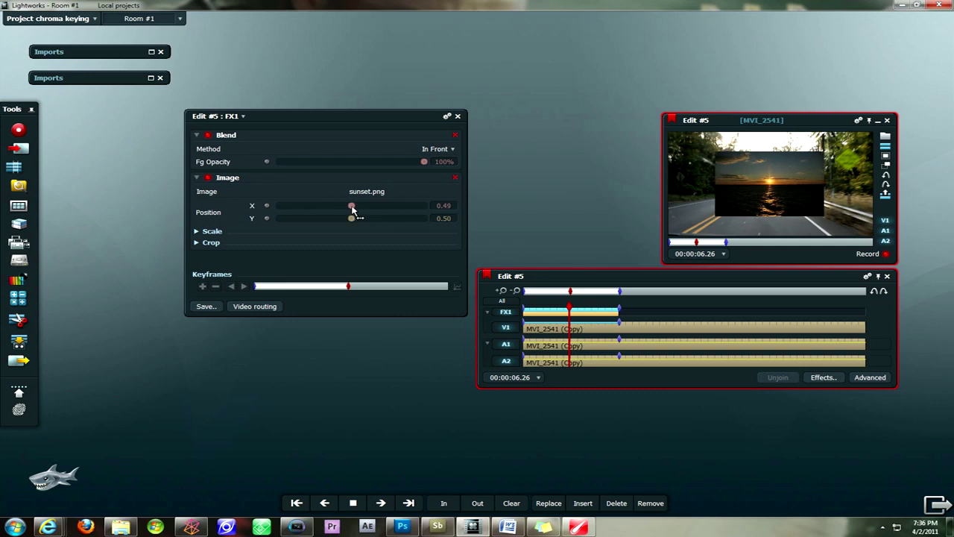
click(452, 206)
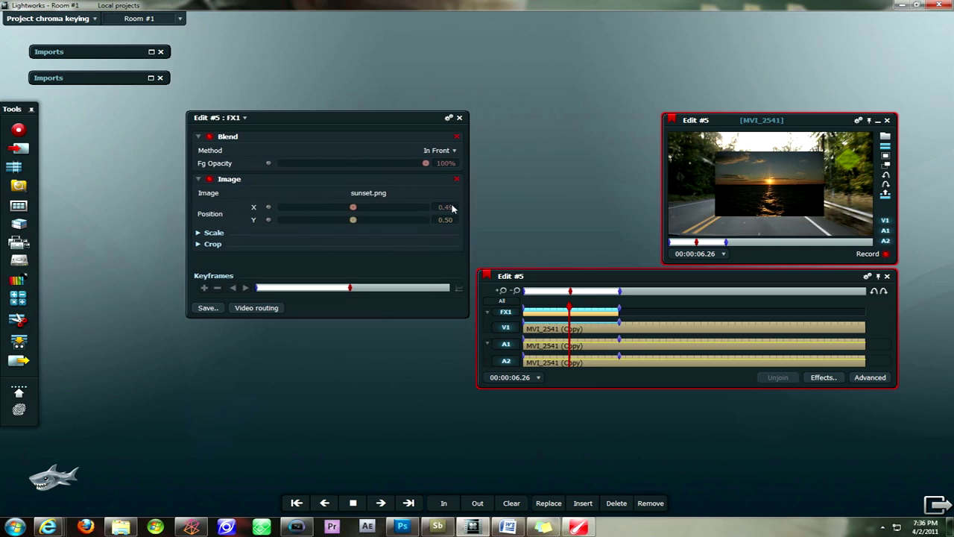
text(0.4950)
key(Return)
text(0.4)
text(50)
key(Return)
Scale sunset.png to 2.00 on both axes and check the Crop settings.
click(199, 234)
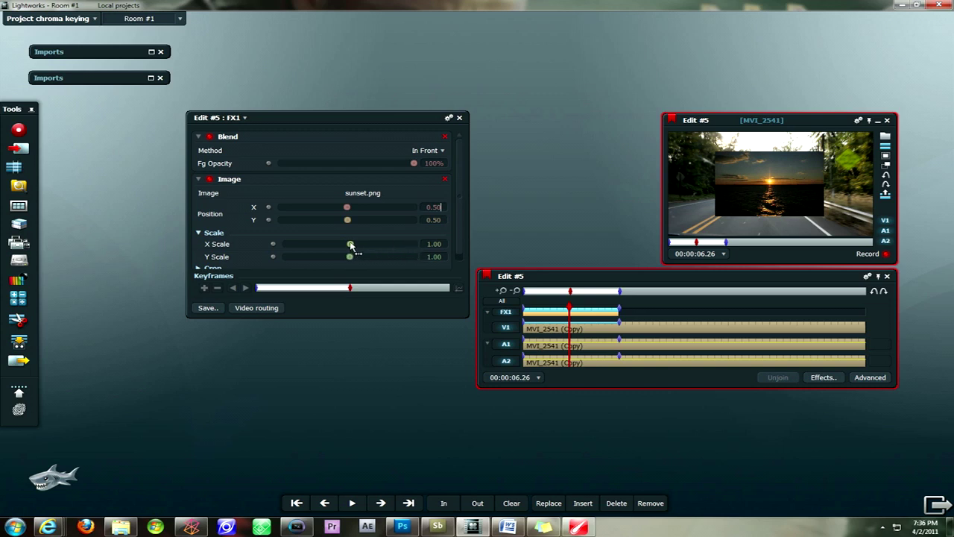
drag(352, 245, 413, 257)
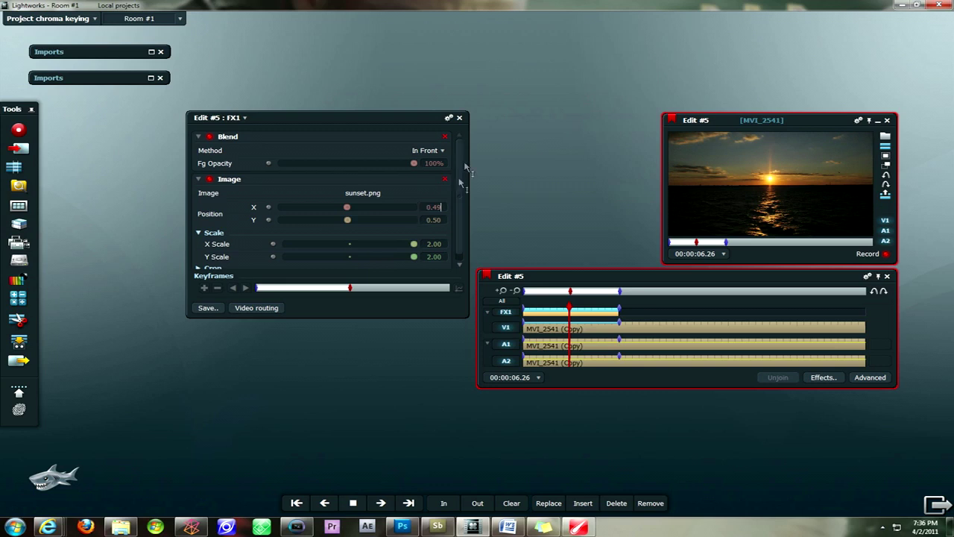
scroll(458, 194, down, 1)
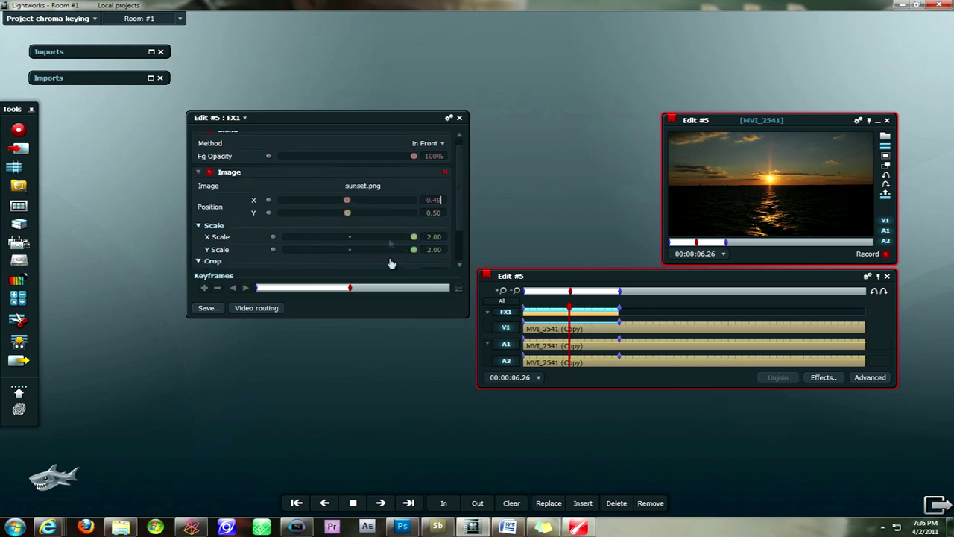
scroll(451, 231, down, 3)
drag(286, 223, 276, 242)
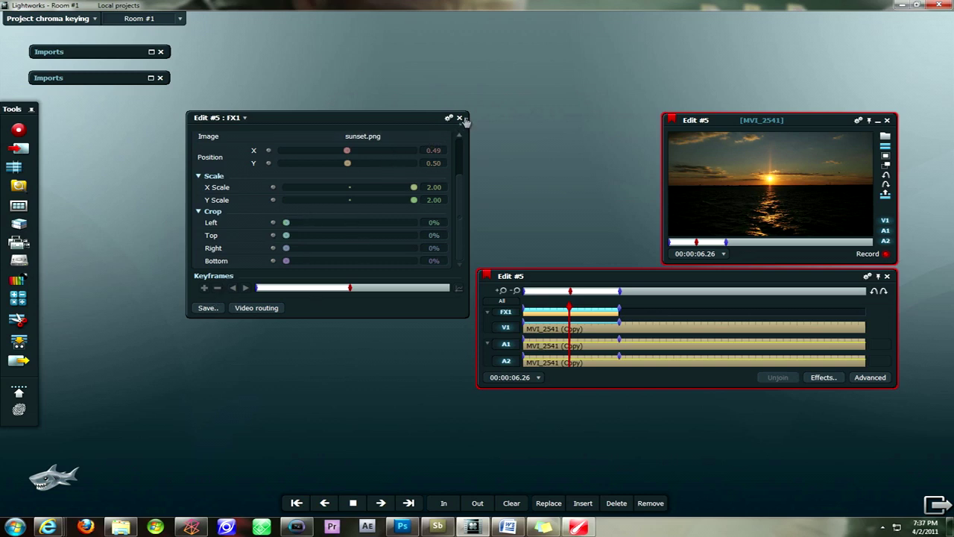
Close the Image Key settings and clear the In/Out marks.
drag(461, 187, 461, 149)
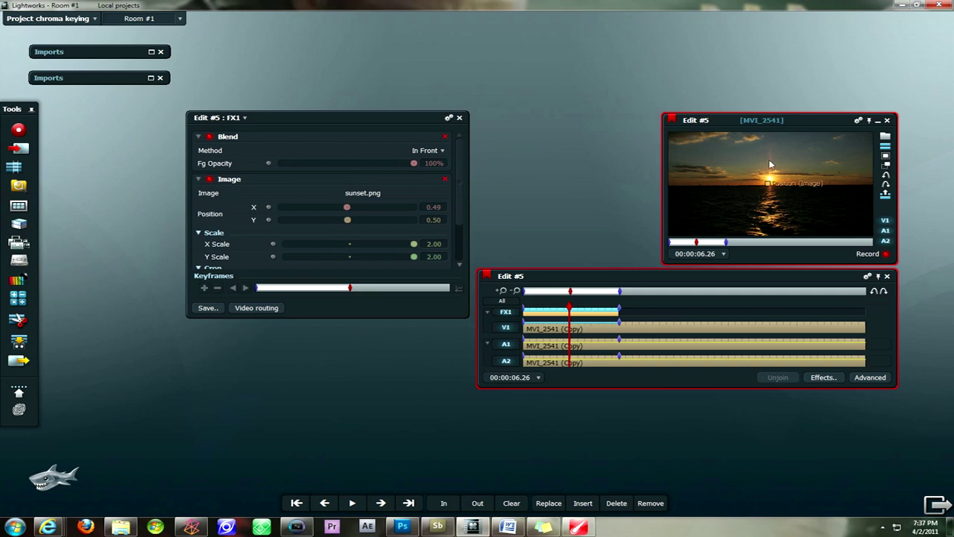
click(459, 117)
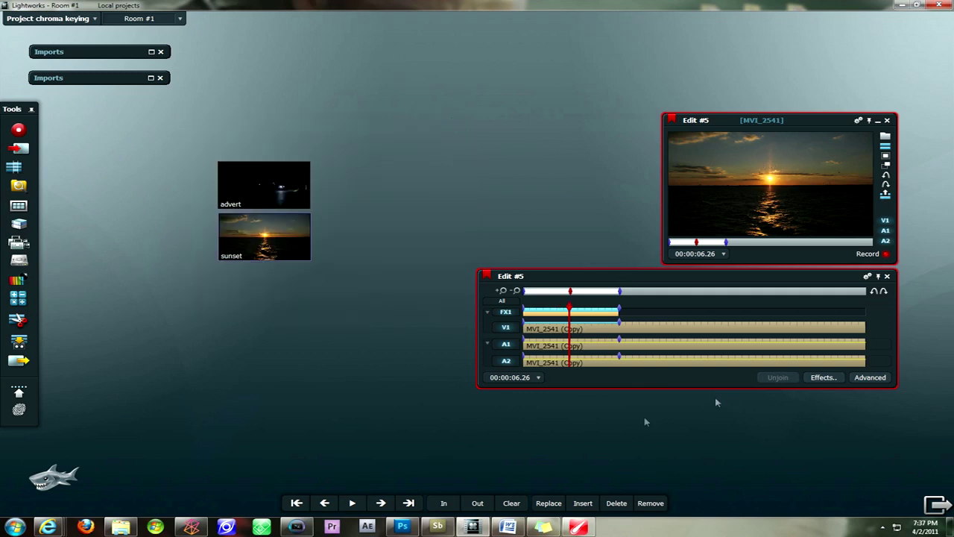
click(509, 504)
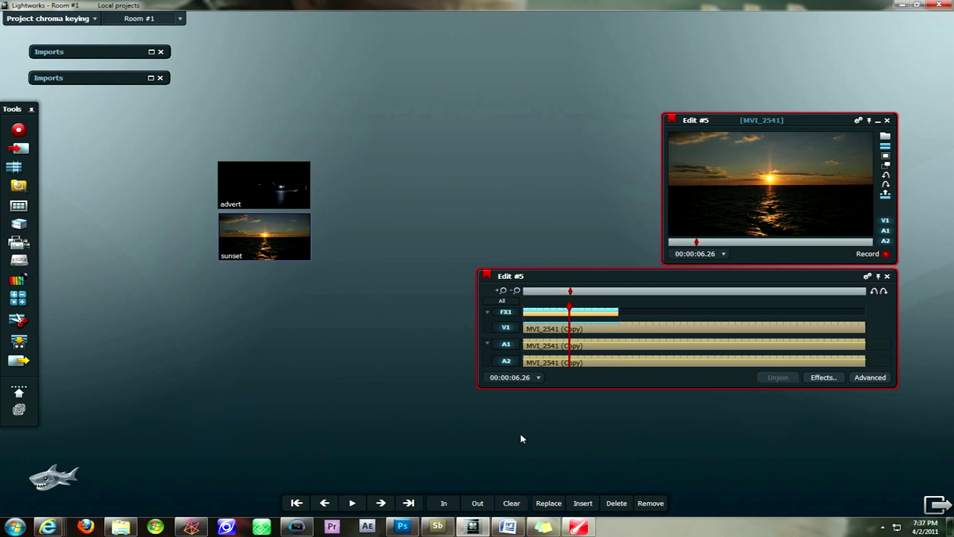
Scrub the timeline to 00:00:14.04, just past the end of the sunset effect.
click(531, 292)
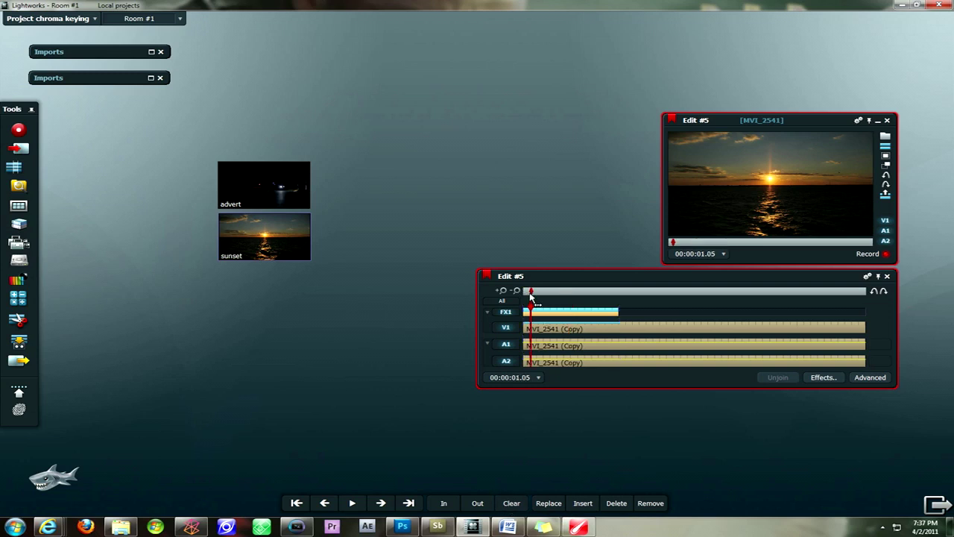
drag(531, 292, 616, 299)
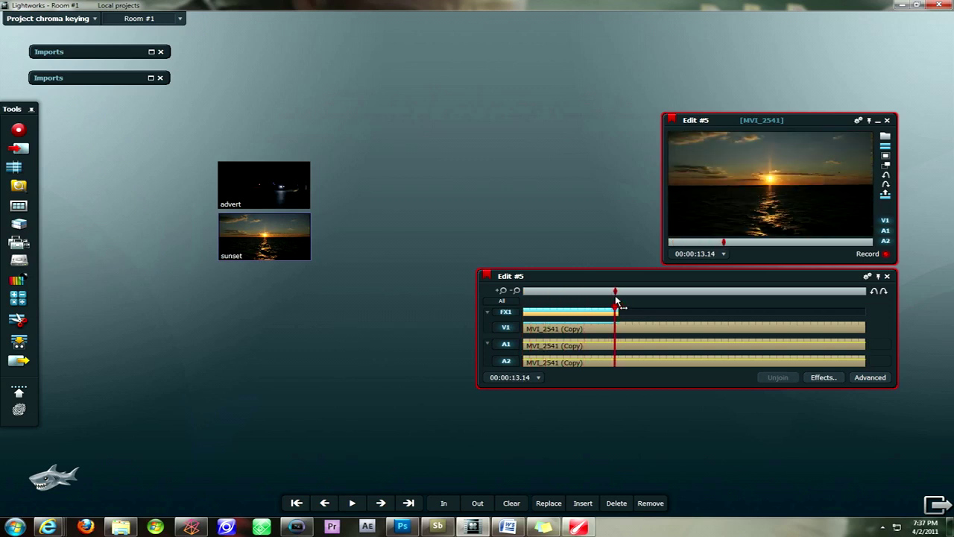
drag(531, 294, 539, 293)
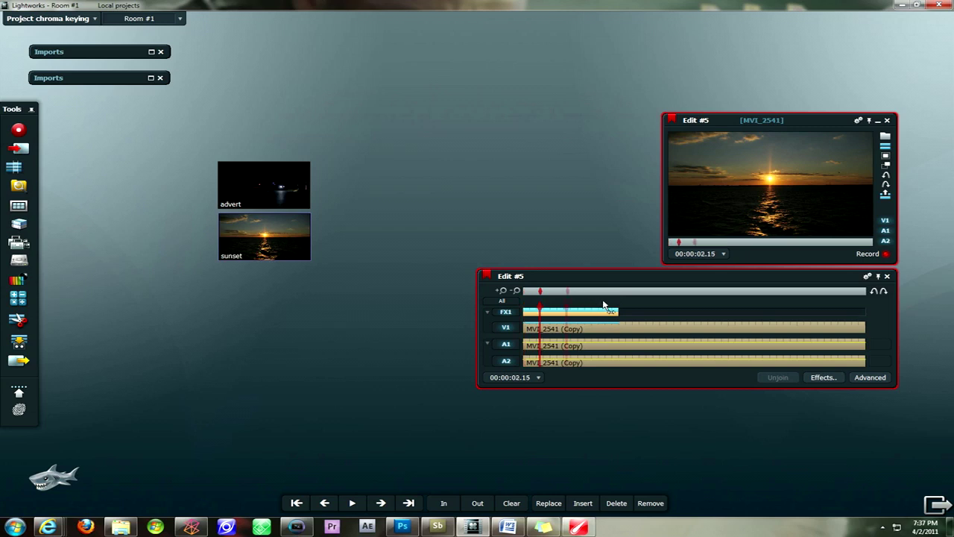
drag(605, 302, 628, 301)
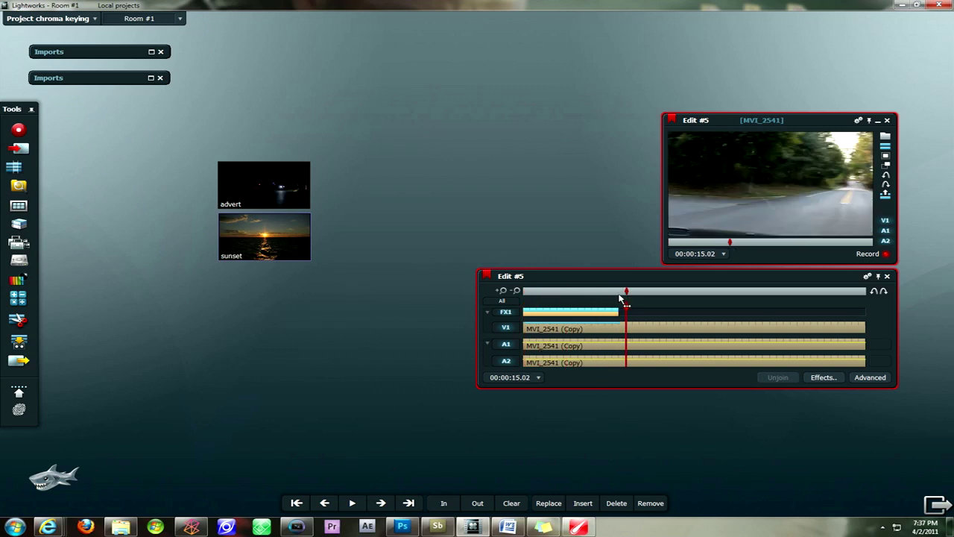
mouse_move(620, 298)
mouse_down()
mouse_move(721, 303)
mouse_move(593, 307)
mouse_move(620, 304)
mouse_up()
Step to the last sunset frame, remove all footage after it, and set the Clipboard clip aside.
click(388, 504)
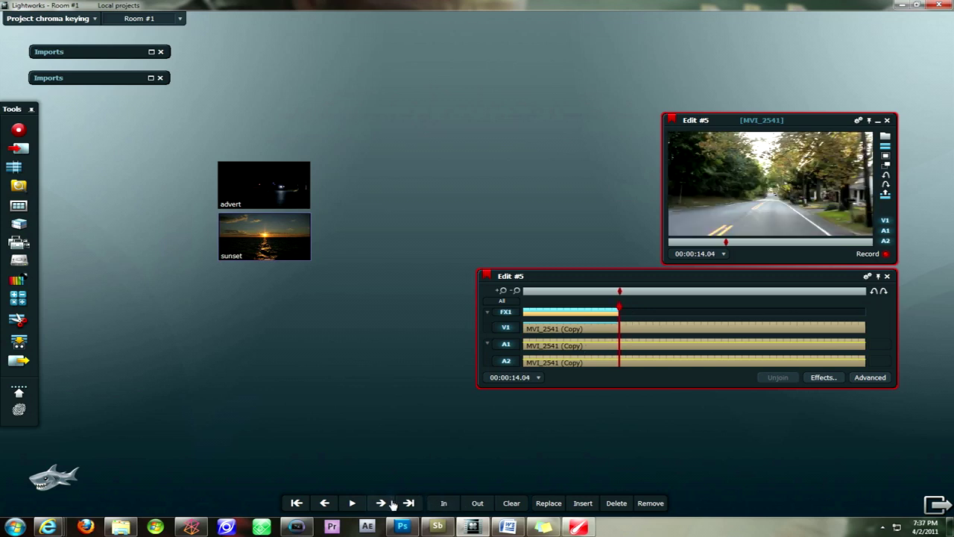
click(330, 503)
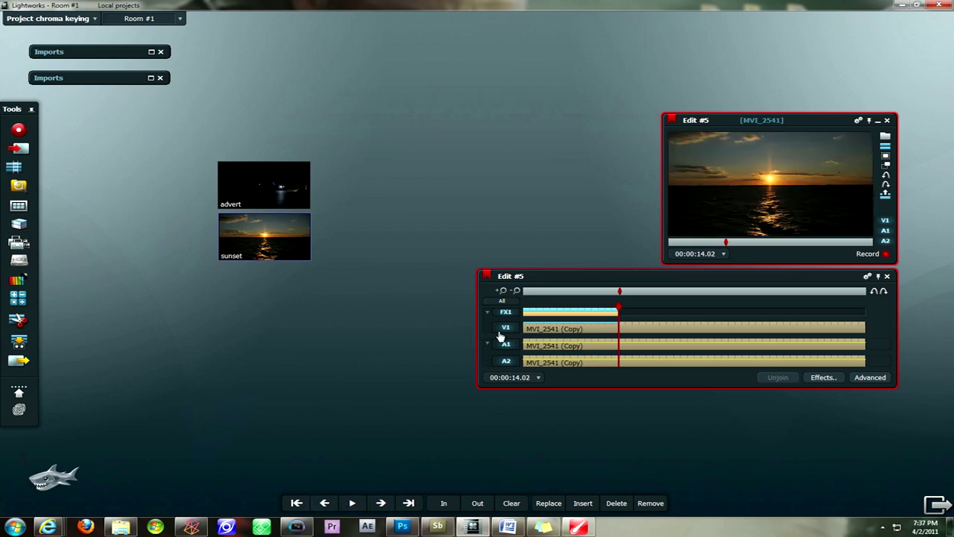
click(640, 504)
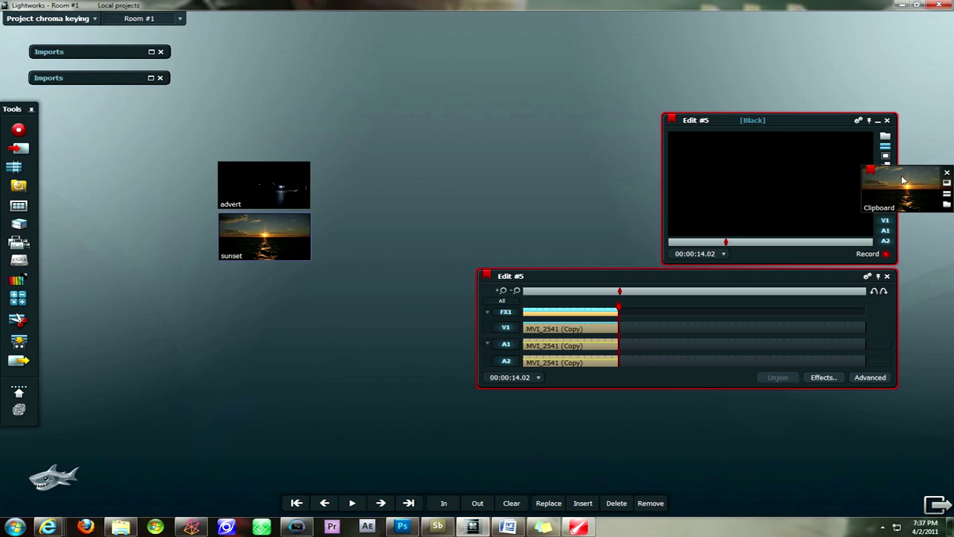
drag(903, 180, 509, 144)
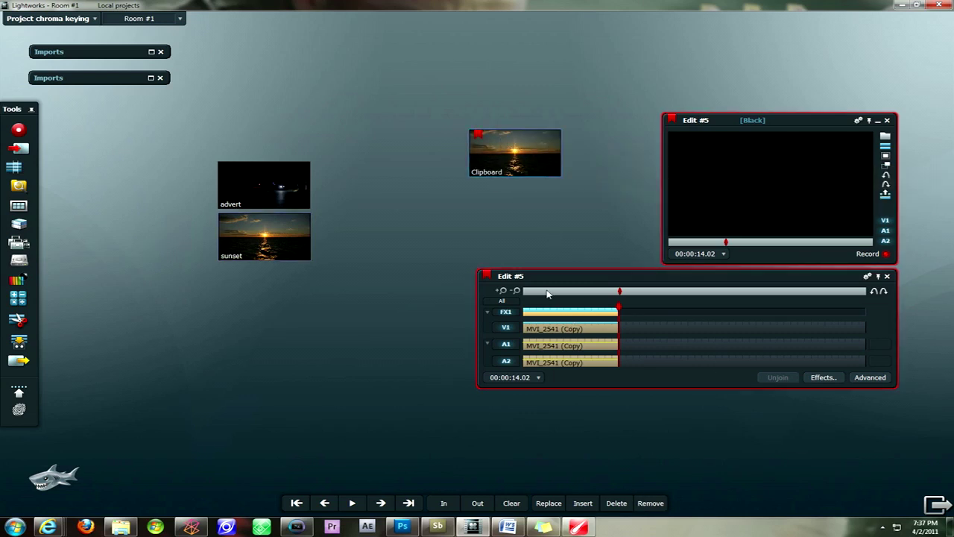
click(559, 292)
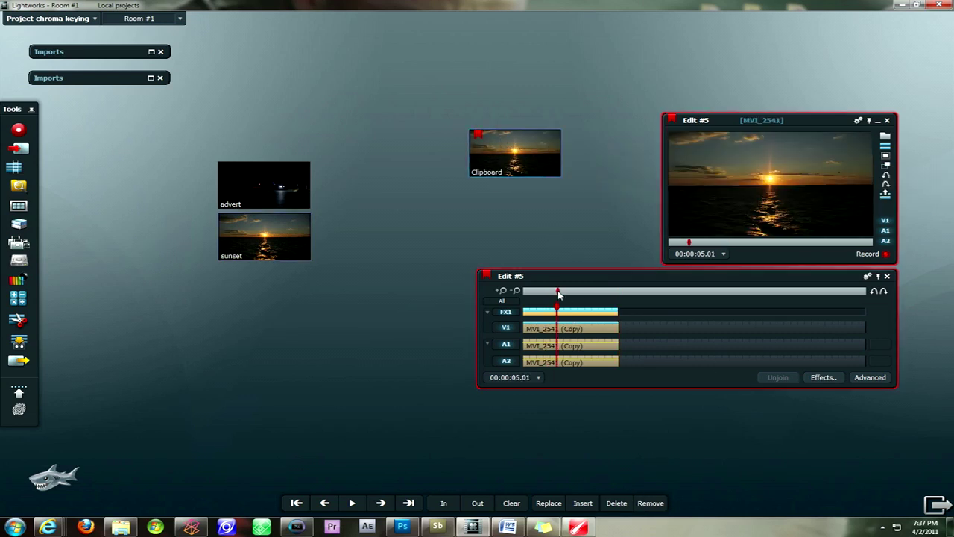
click(604, 292)
click(624, 294)
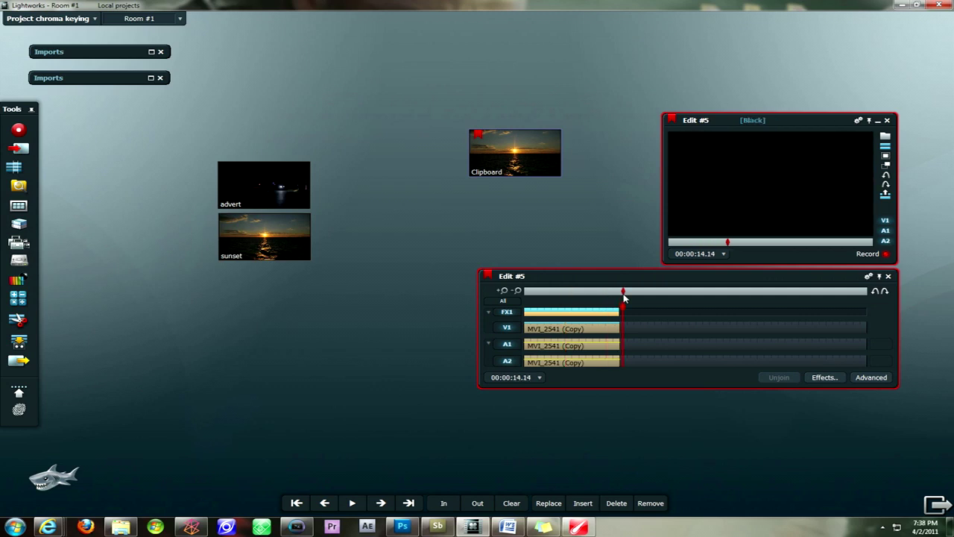
click(573, 295)
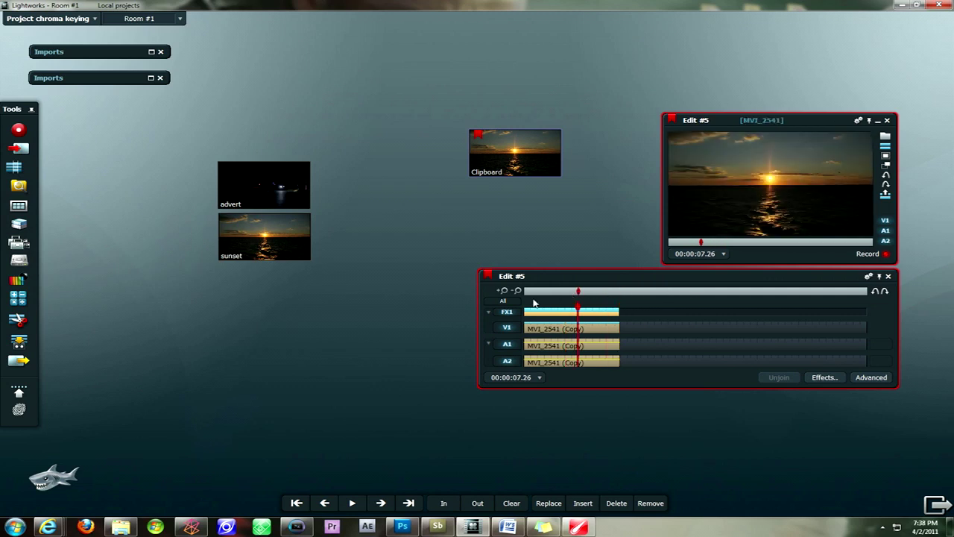
click(508, 344)
click(508, 361)
click(508, 327)
click(508, 327)
click(507, 345)
click(508, 361)
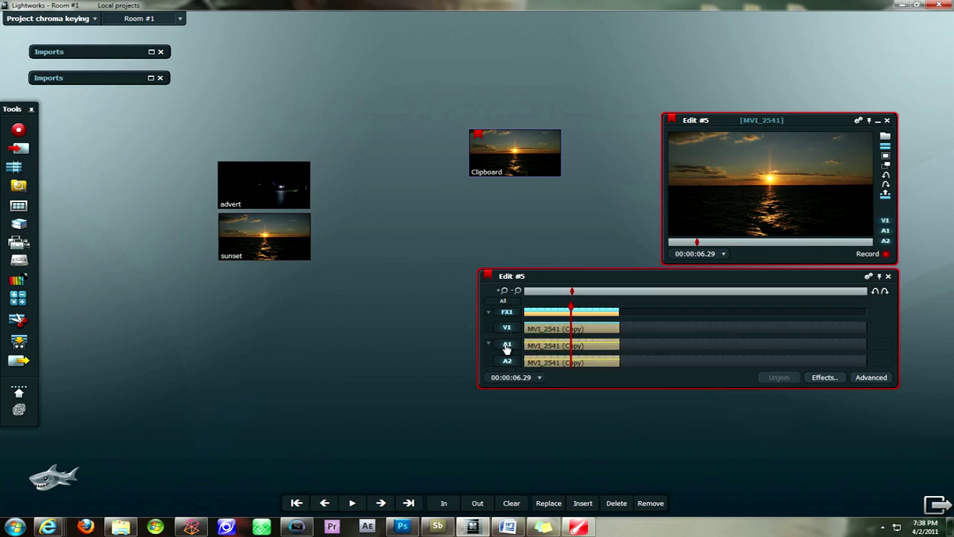
click(542, 295)
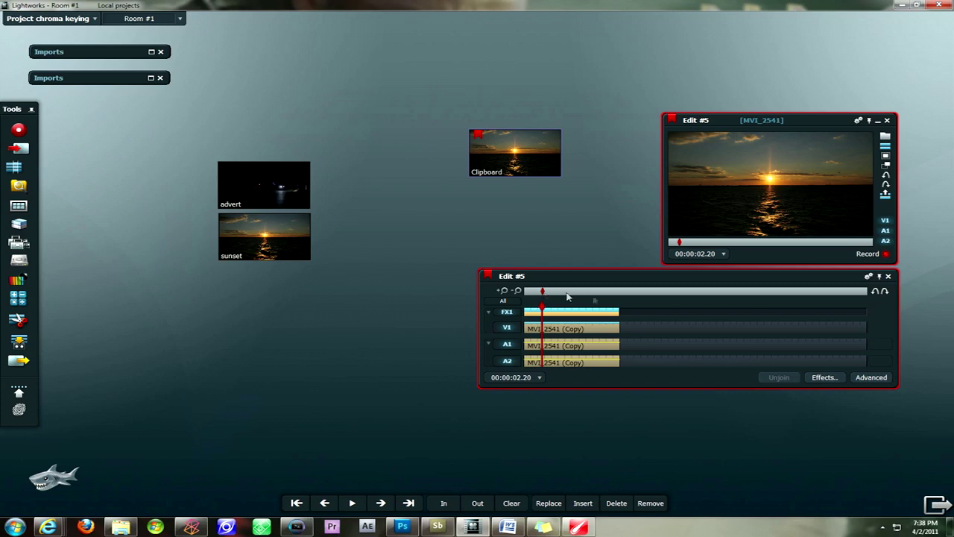
click(612, 293)
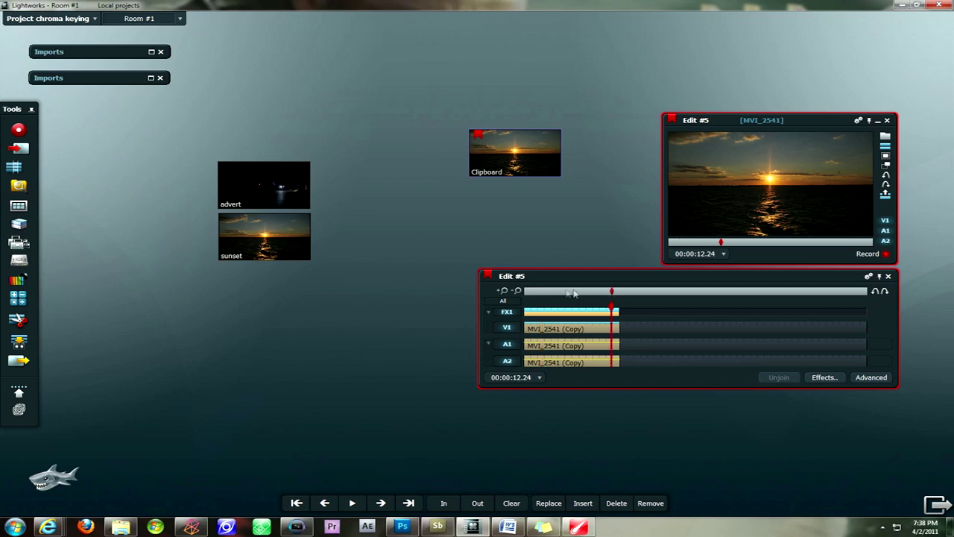
click(531, 293)
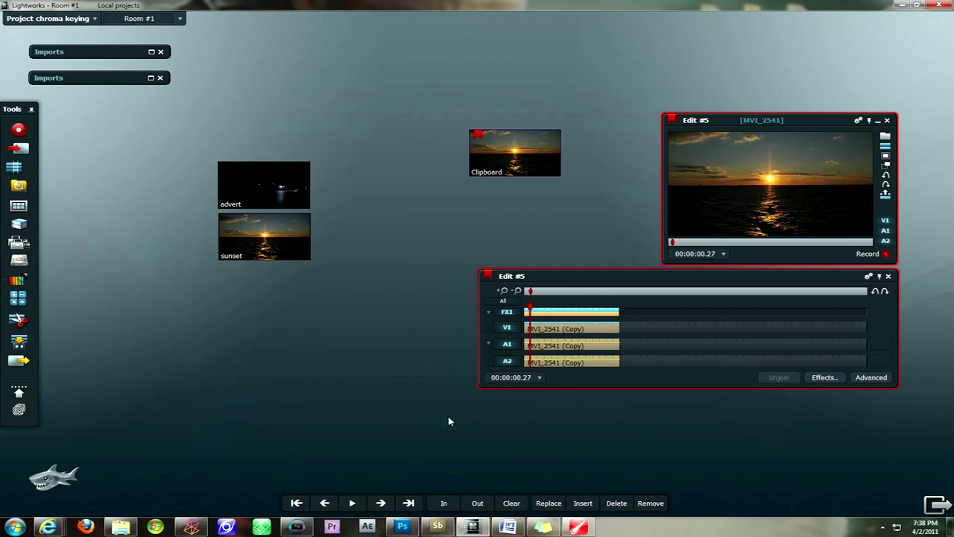
click(296, 504)
click(354, 504)
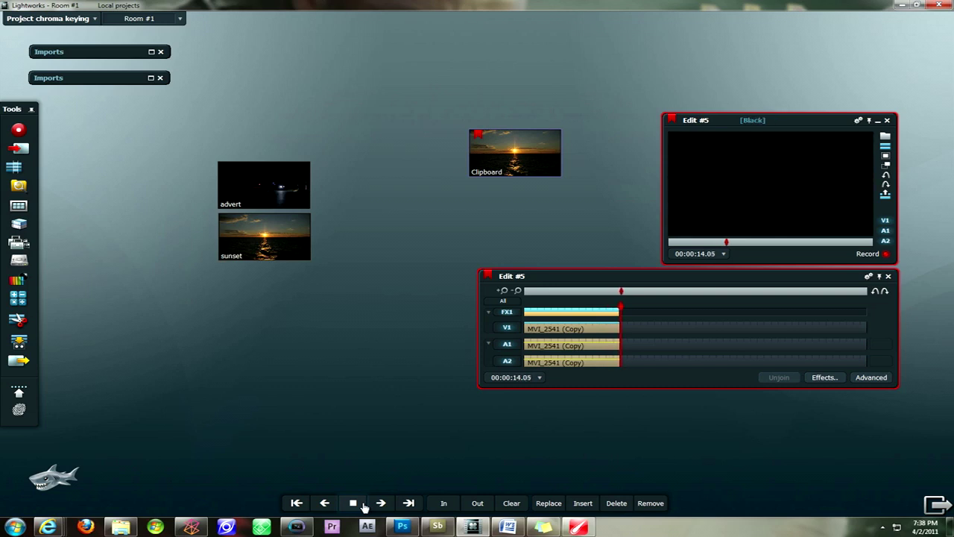
click(362, 506)
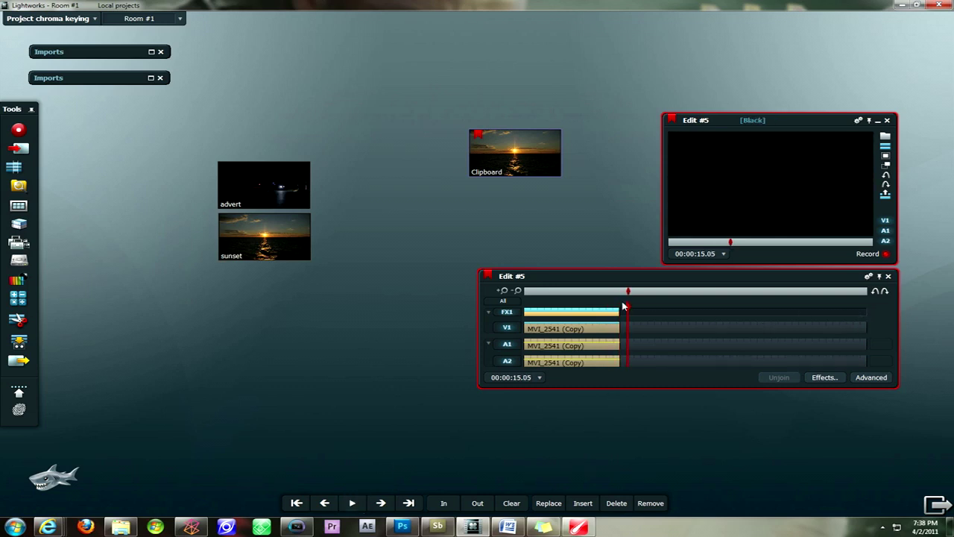
click(578, 296)
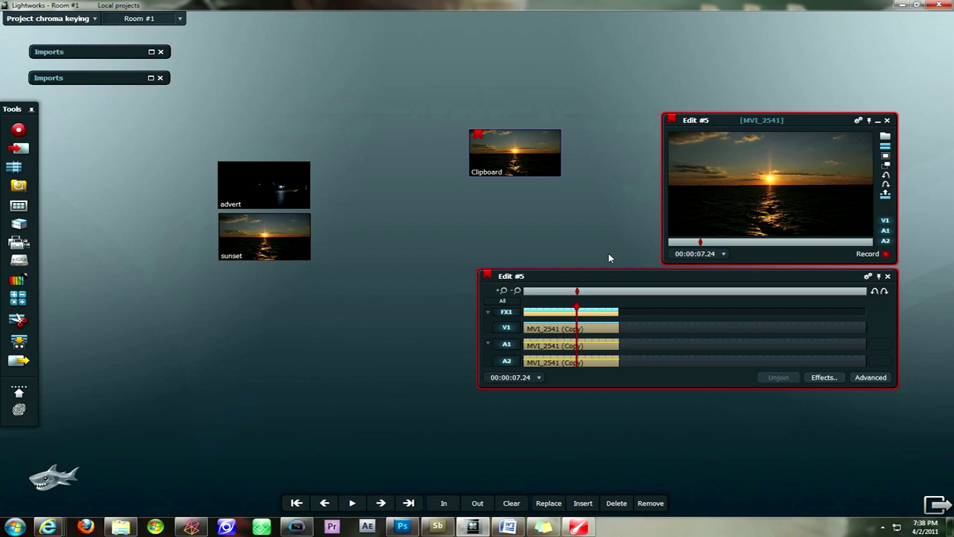